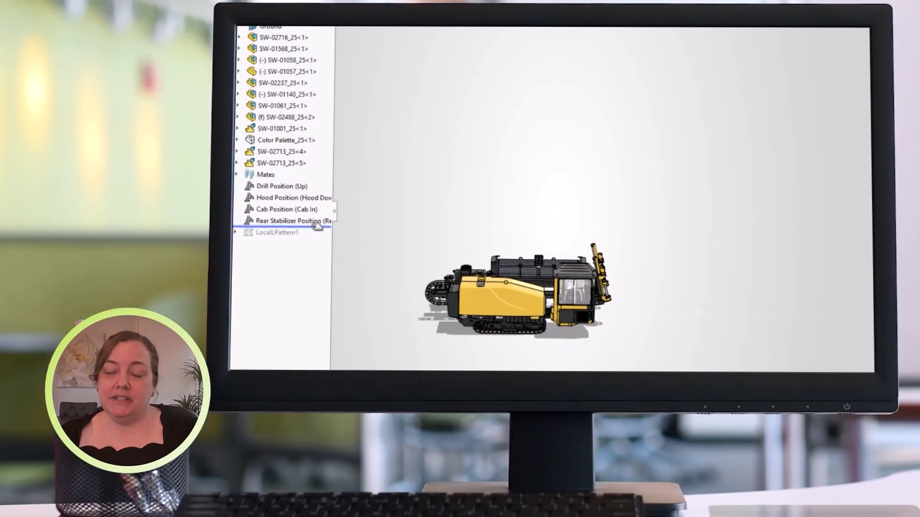
- Move a tree item below LocalLPattern1 in the drill assembly's FeatureManager tree
drag(316, 226, 311, 243)
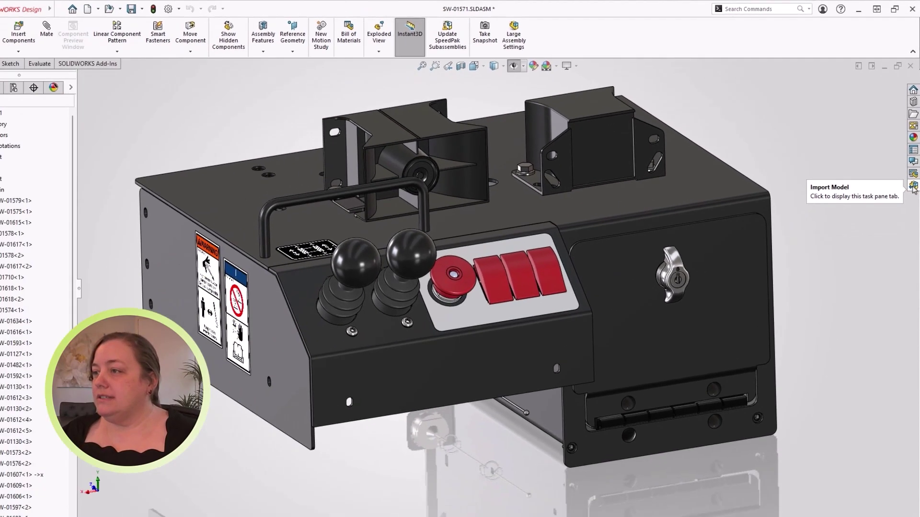
- Queue the SW-01603, SW-02488 and SW-27488 STEP files from the Performance folder for background import
click(911, 246)
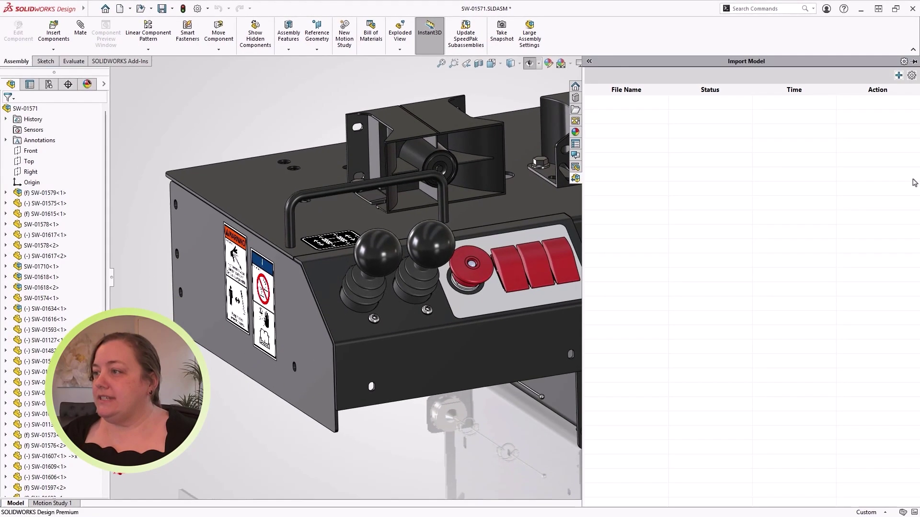
click(899, 76)
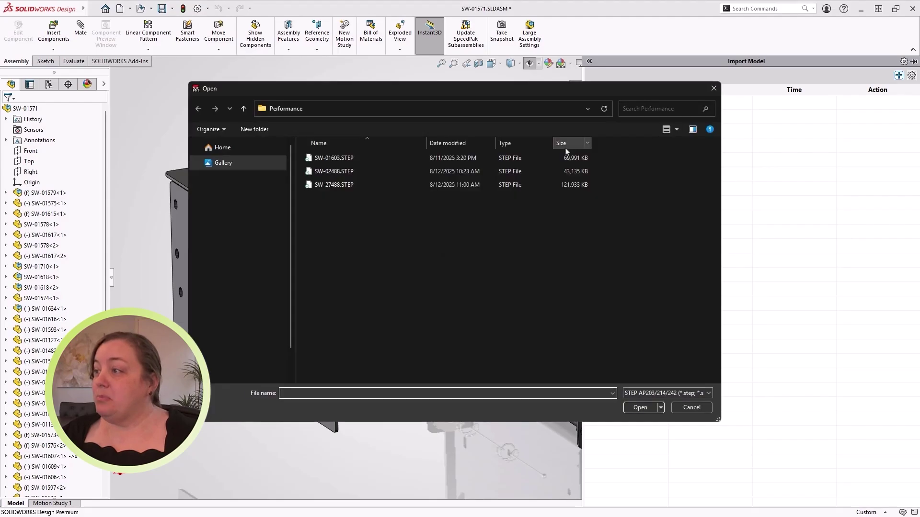
drag(372, 156, 361, 188)
click(640, 407)
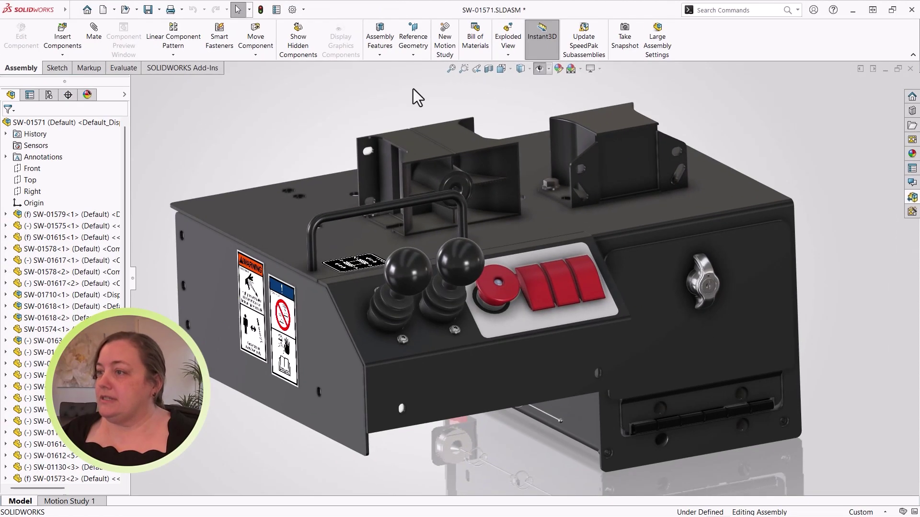
- Switch the workspace to Simplified Interface under View > Workspace
mouse_move(41, 13)
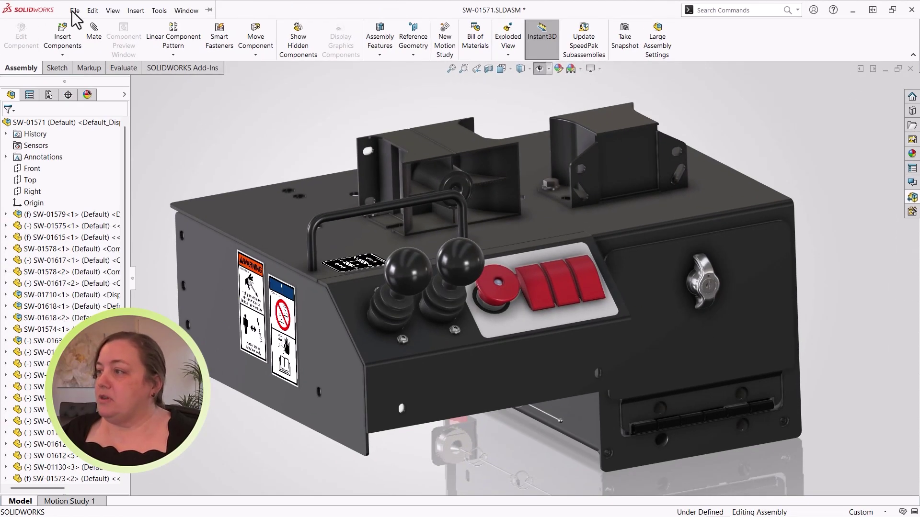
click(106, 11)
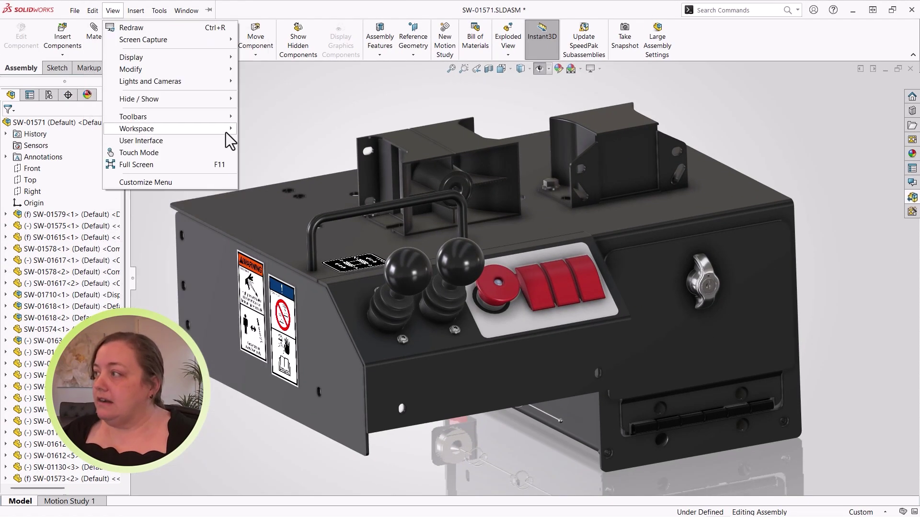
mouse_move(227, 132)
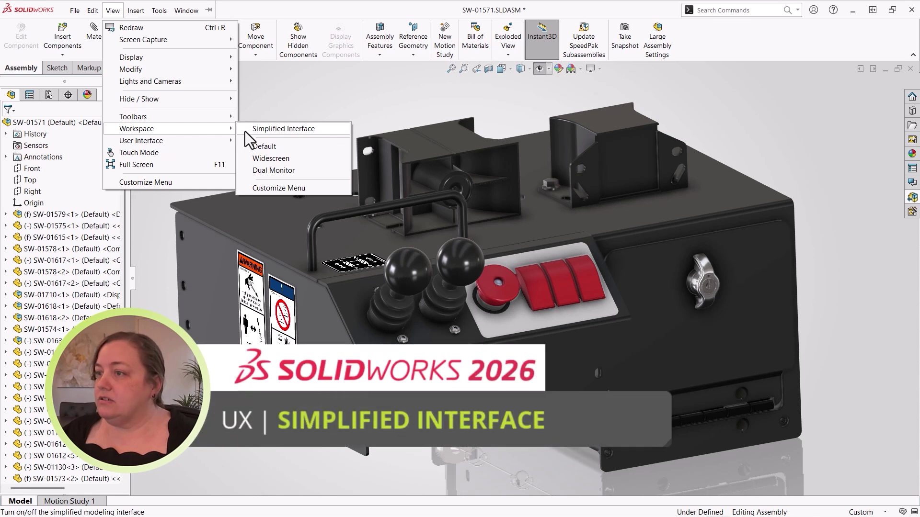
click(246, 131)
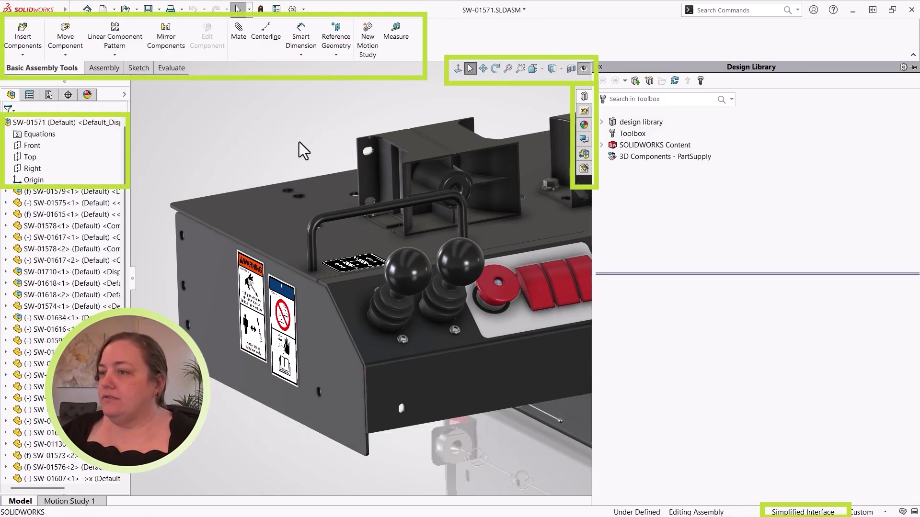
- Select the bracket's top faces and open the part's associated drawing
click(444, 131)
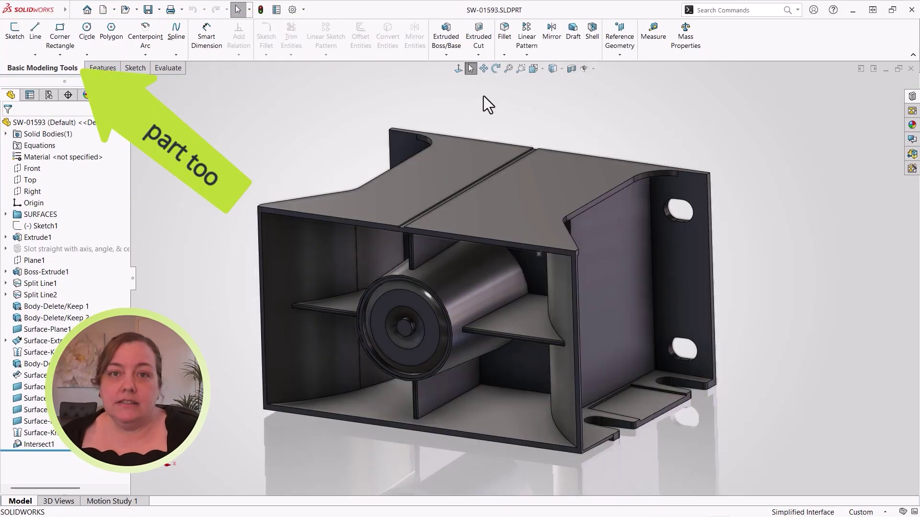
click(478, 148)
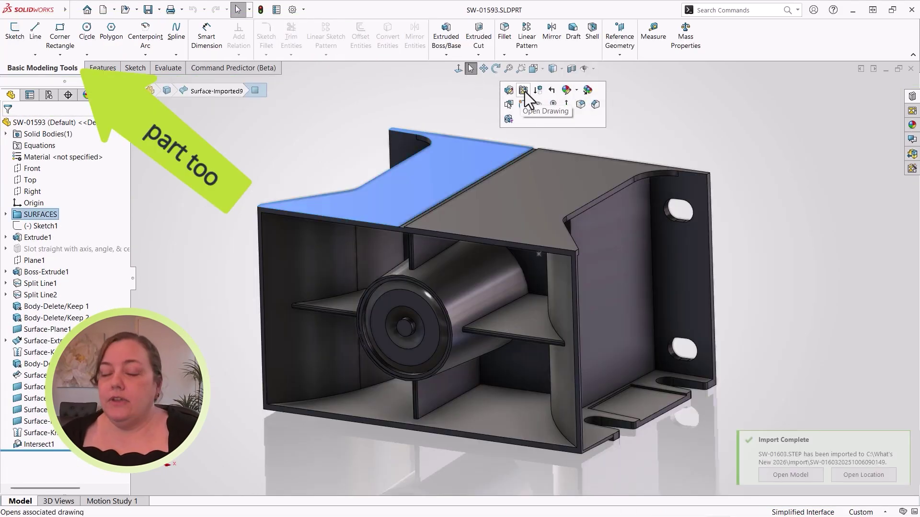
click(524, 91)
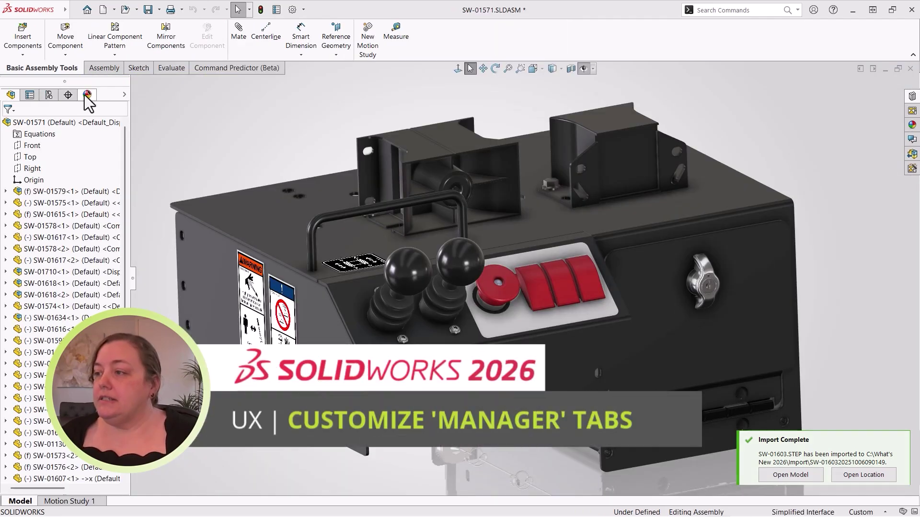
- Hide the DimXpertManager and DisplayManager manager tabs, then bring up the task pane tab customization
right_click(84, 95)
click(128, 103)
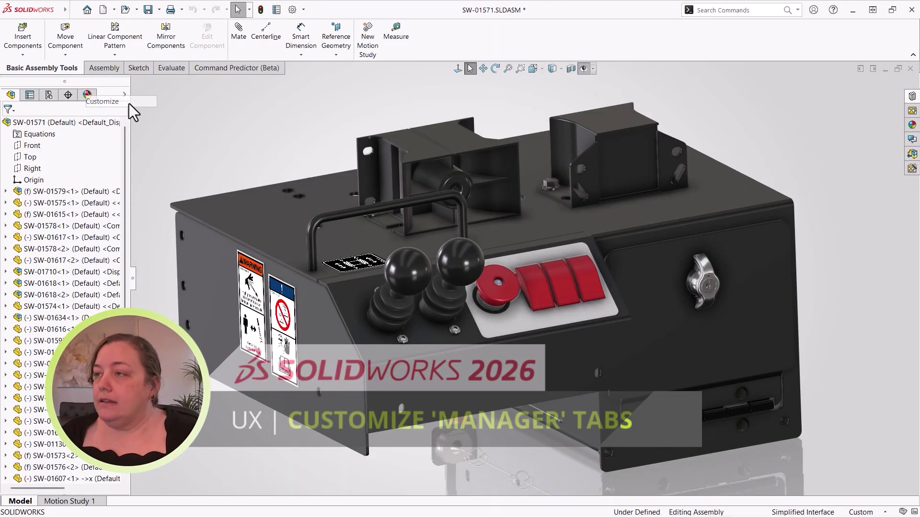
click(143, 181)
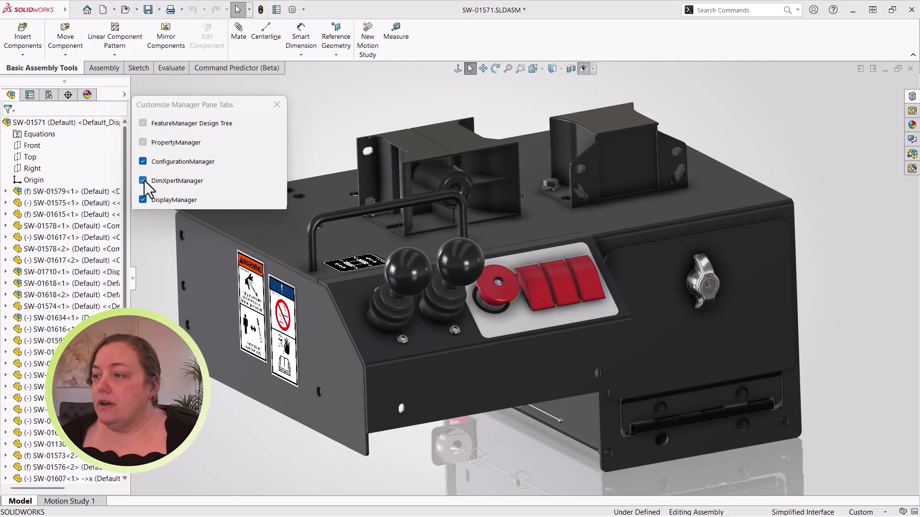
click(143, 199)
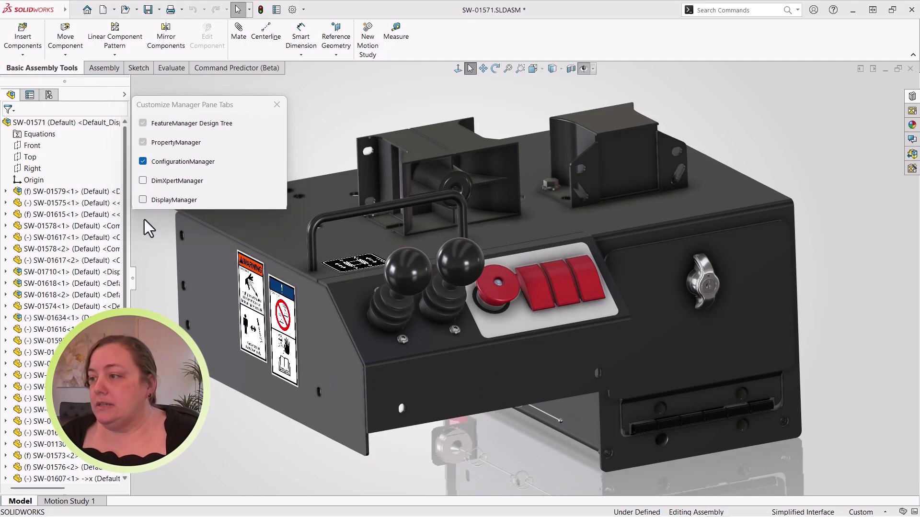
click(145, 219)
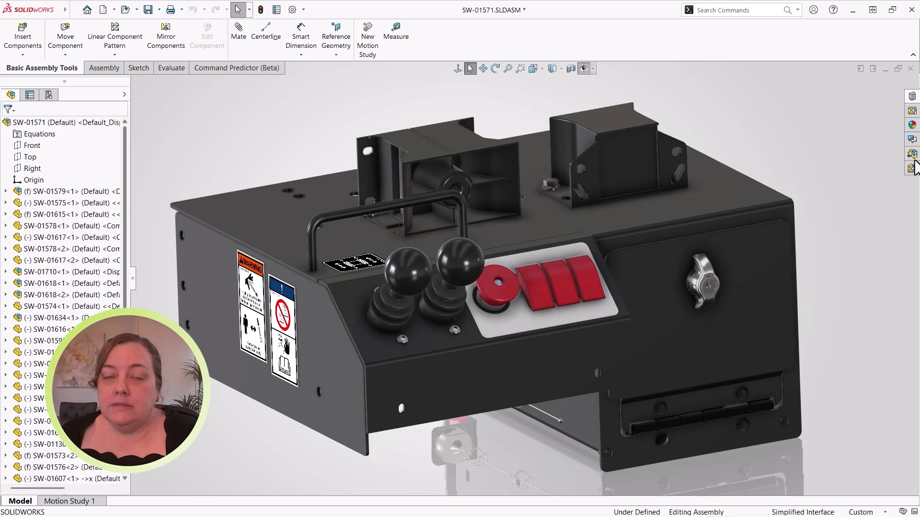
right_click(898, 162)
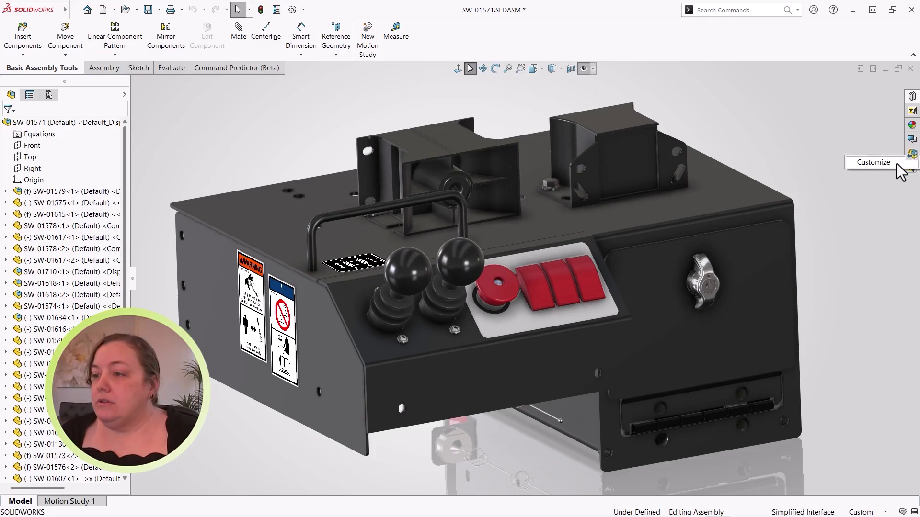
click(895, 163)
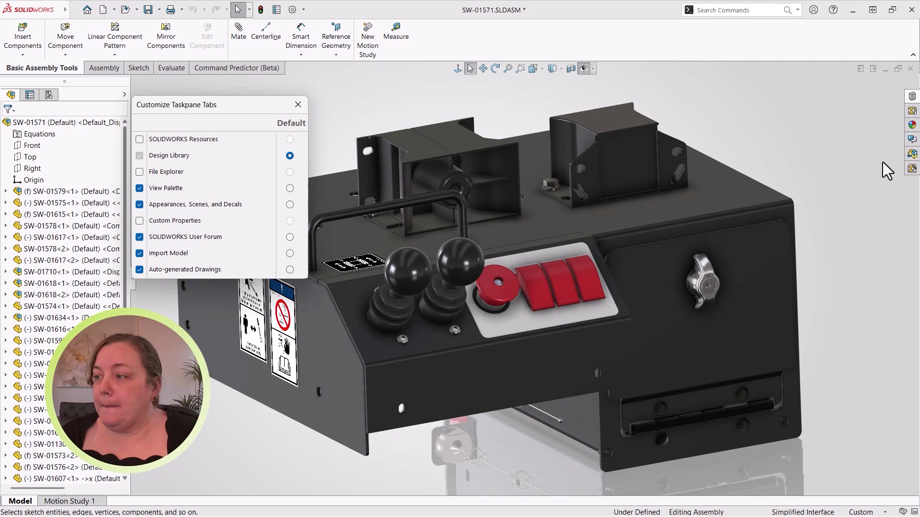
click(298, 105)
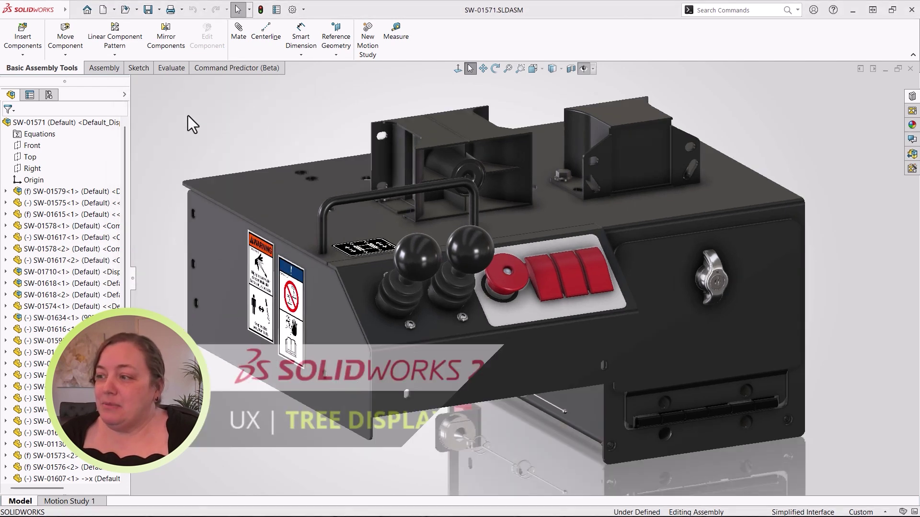
right_click(99, 124)
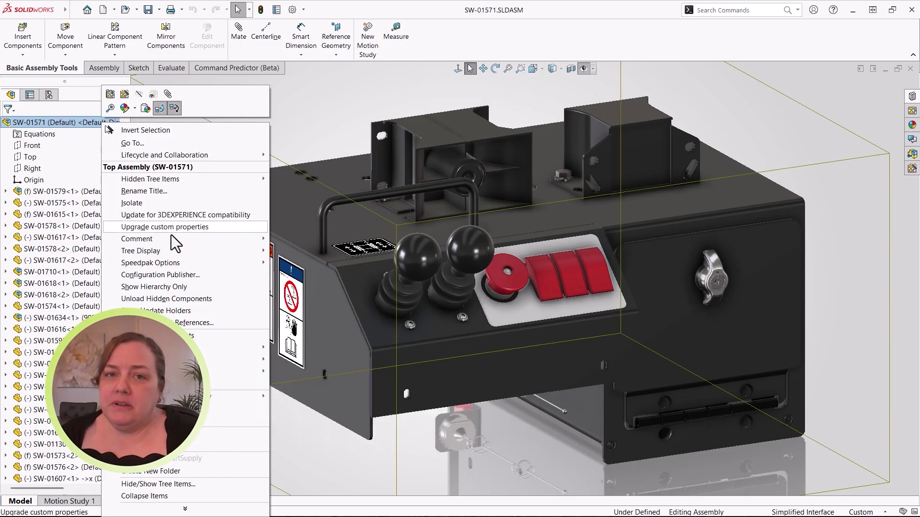
mouse_move(196, 252)
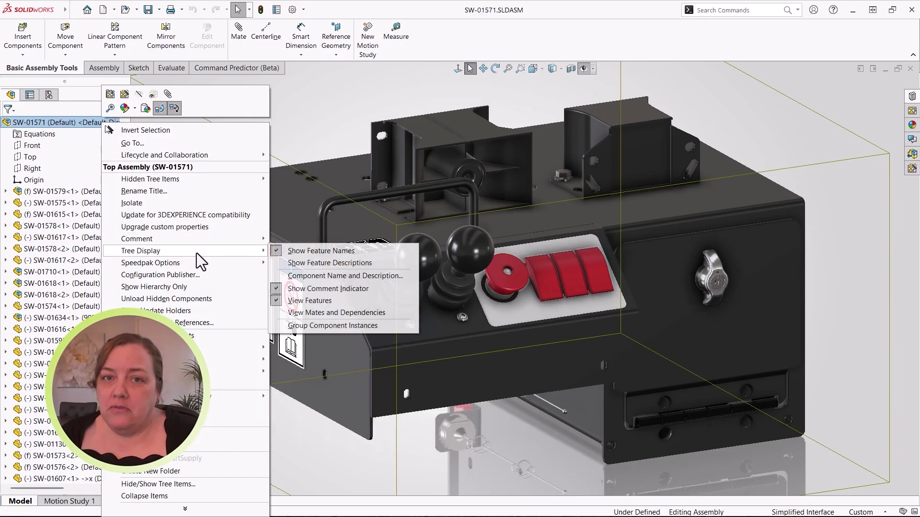
click(282, 277)
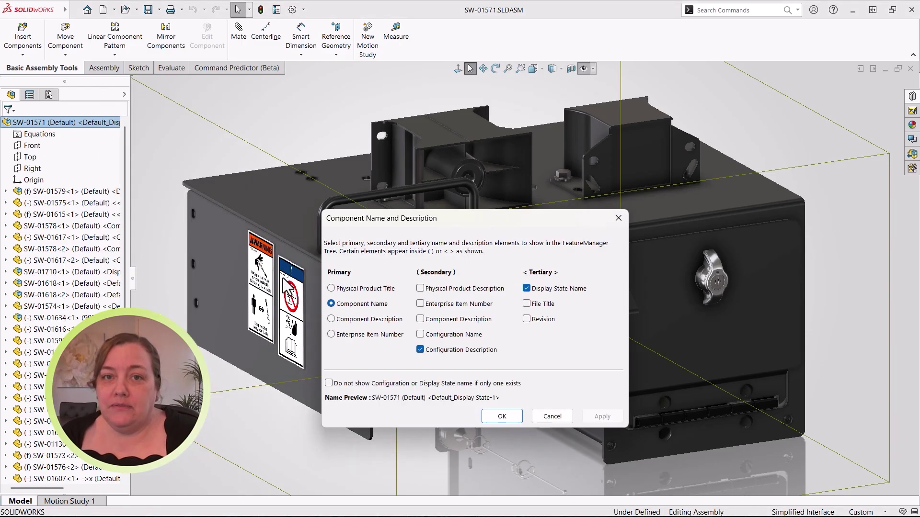
click(420, 334)
click(420, 350)
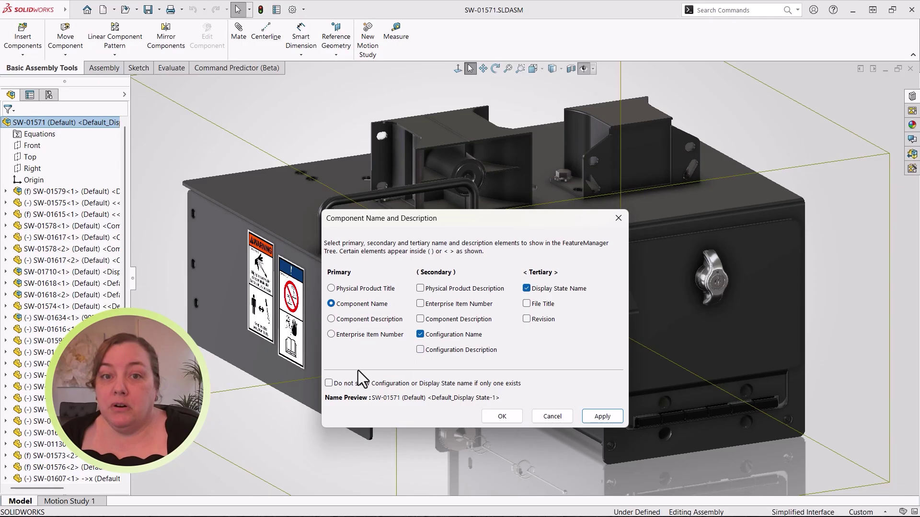
click(328, 383)
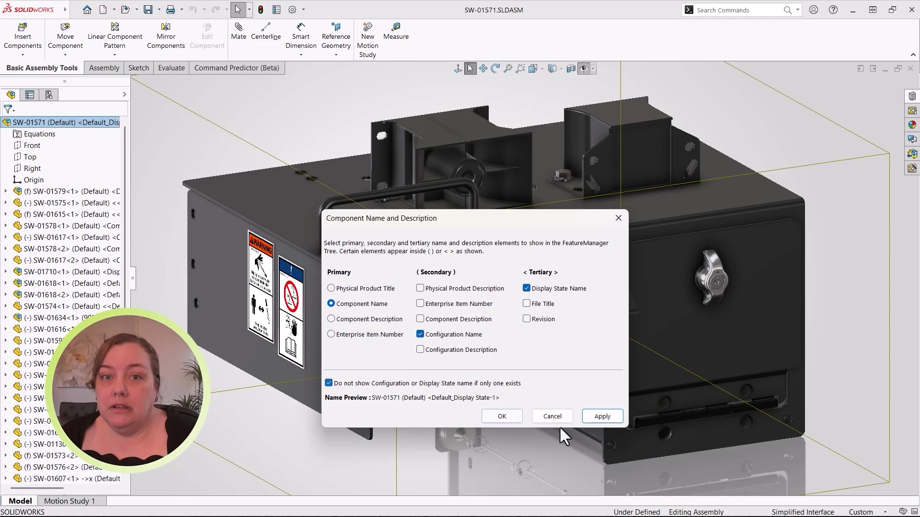
click(500, 416)
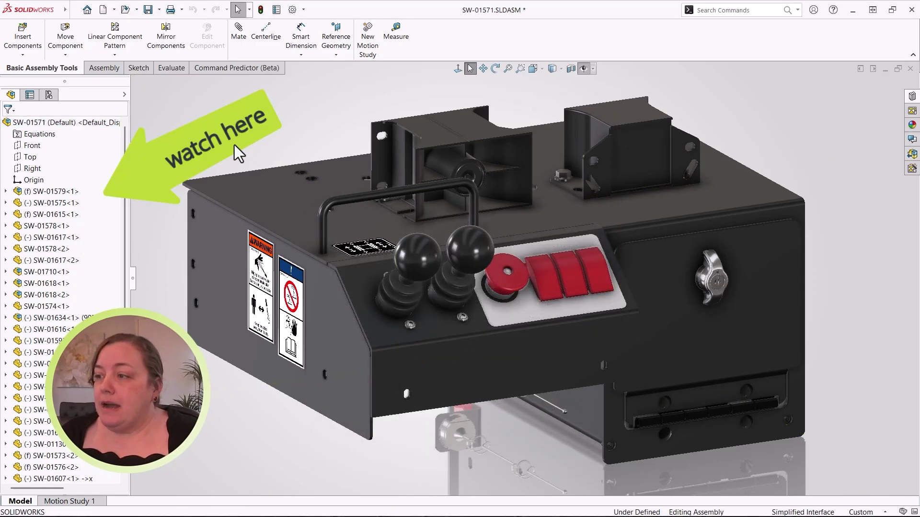
- Override tree display system-wide to label components with Component Description and Revision
click(292, 10)
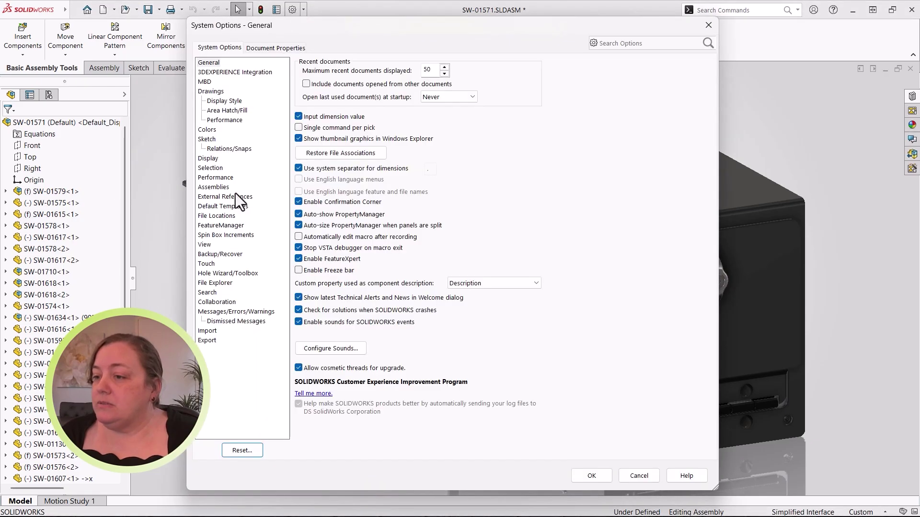
click(229, 226)
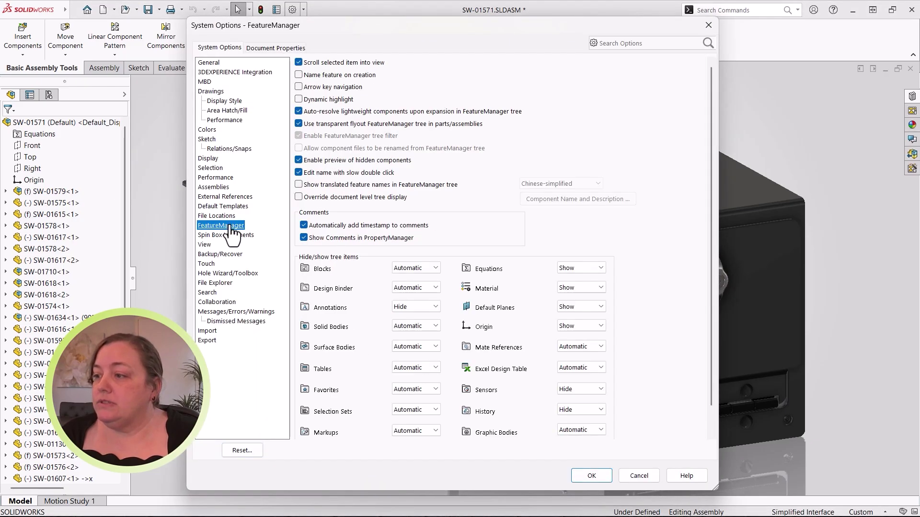
click(299, 197)
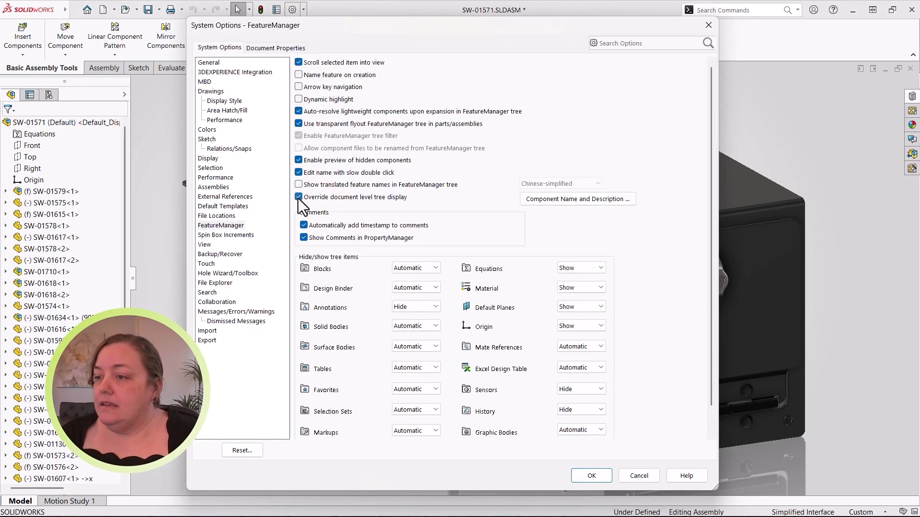
click(530, 202)
click(420, 334)
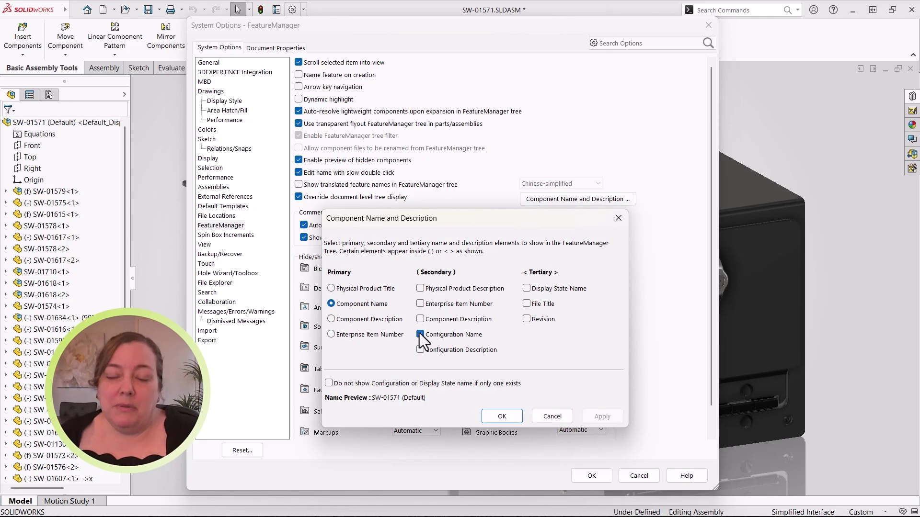
click(420, 319)
click(527, 319)
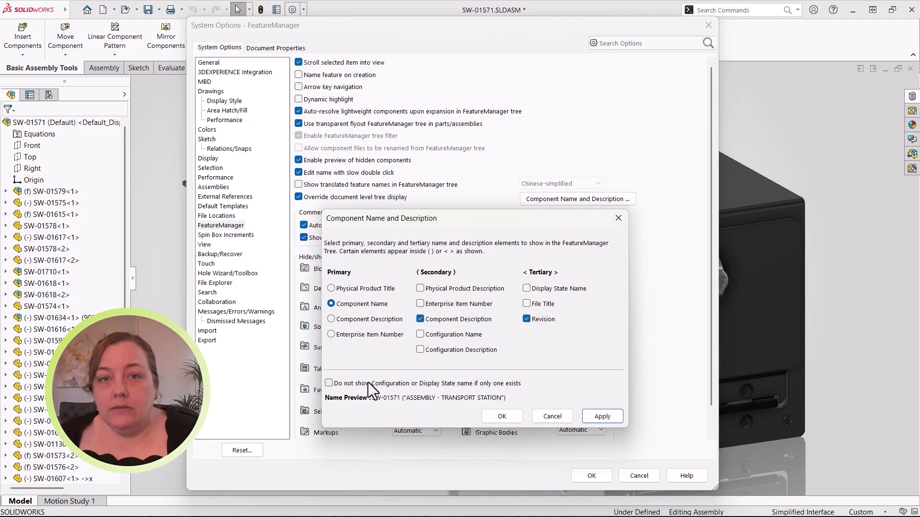
click(341, 382)
click(503, 417)
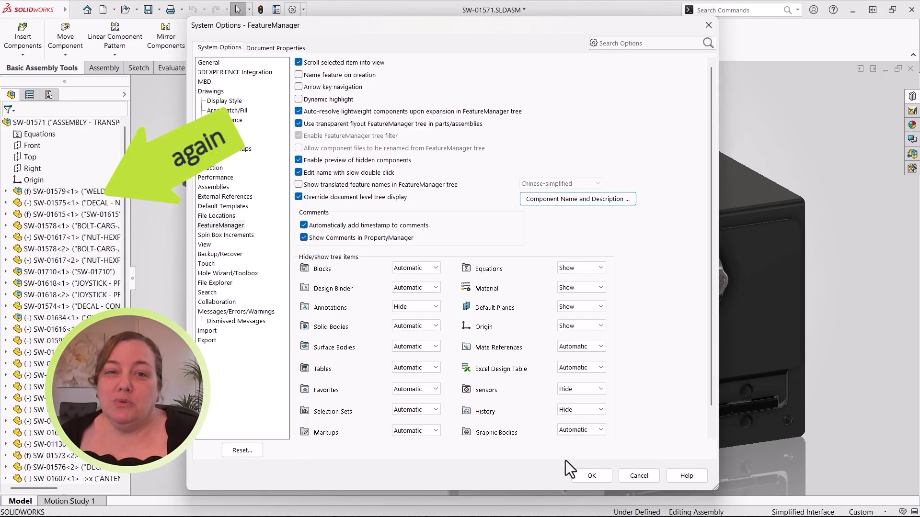
click(585, 477)
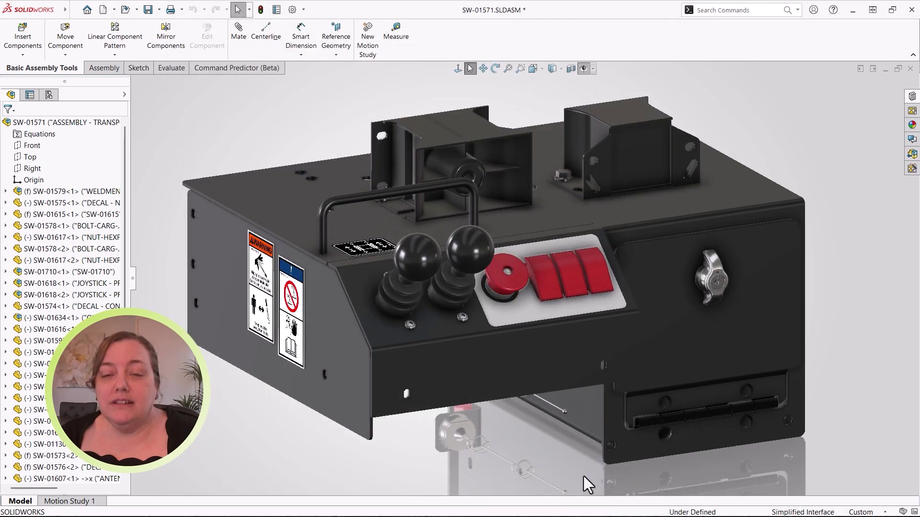
- Paste the red switch cap's appearance onto both joysticks using the selection filter
click(518, 278)
key(F5)
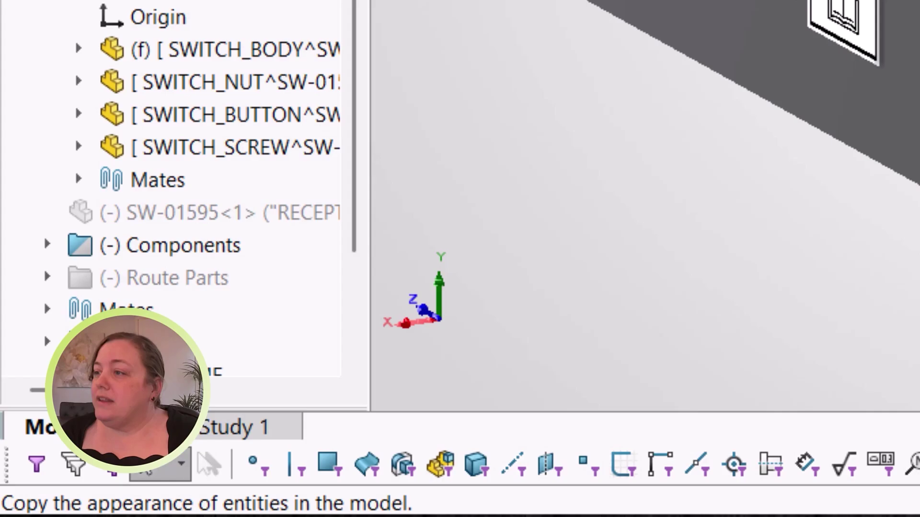
key(F6)
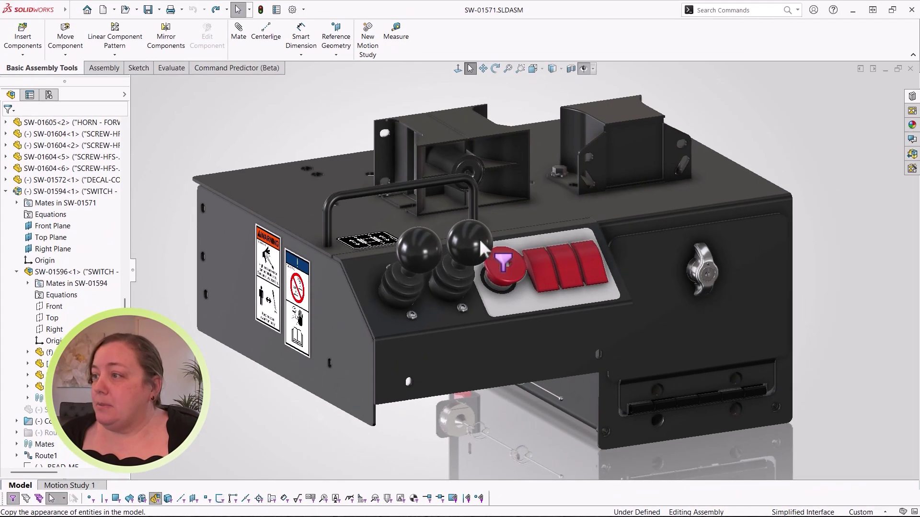
click(481, 249)
ctrl+click(417, 246)
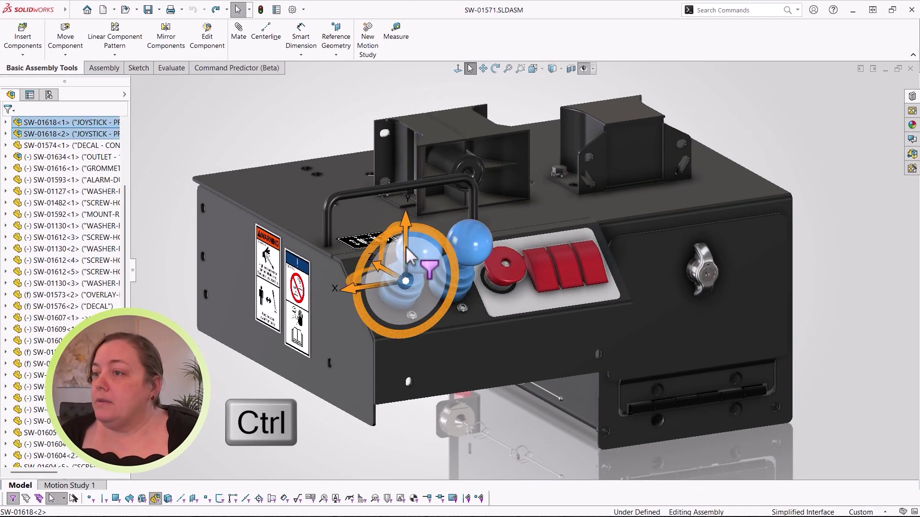
click(456, 190)
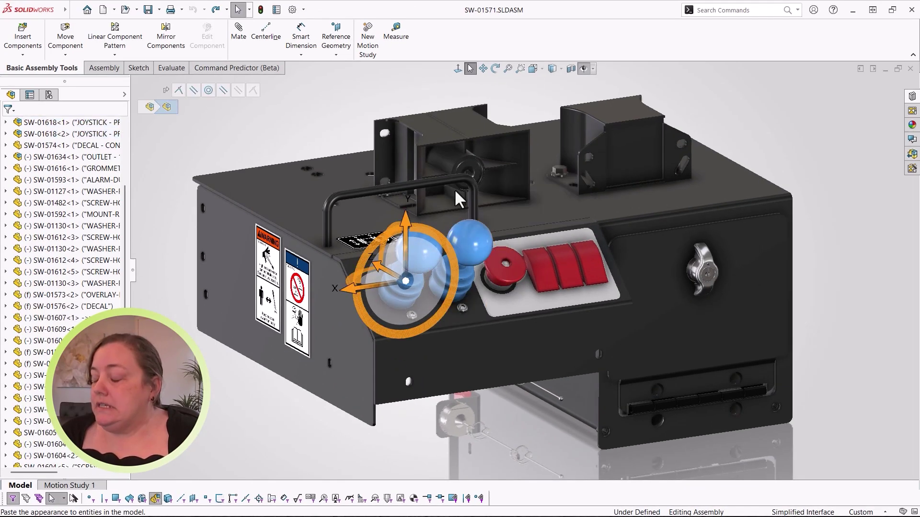
key(Escape)
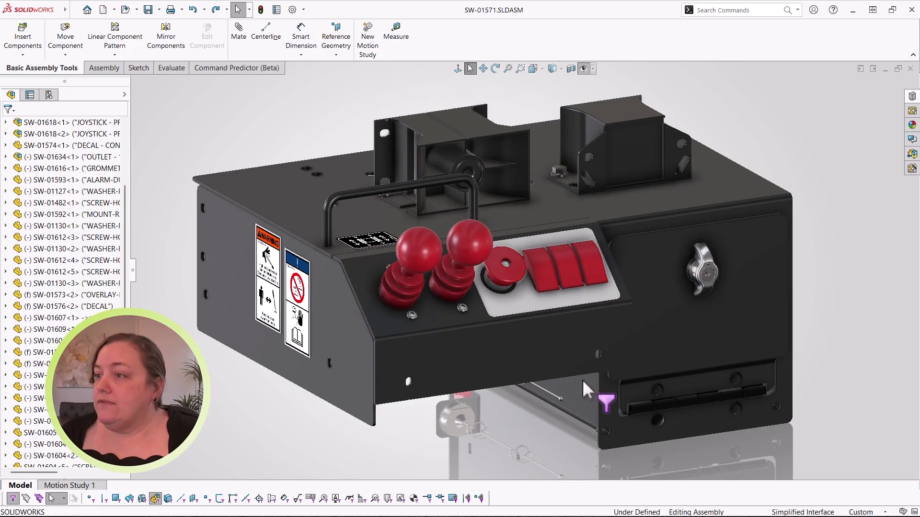
key(F6)
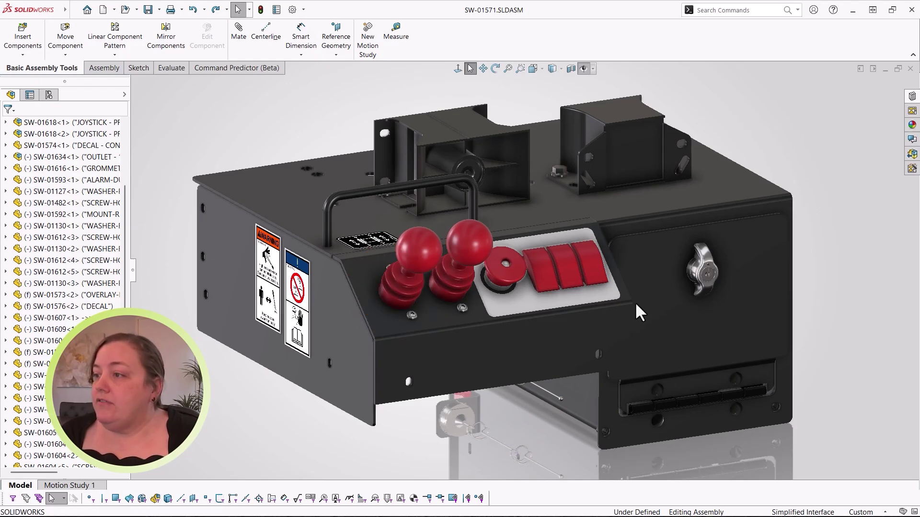
- Swing the right front door open and open the radio remote part SW-01603
drag(635, 265, 738, 421)
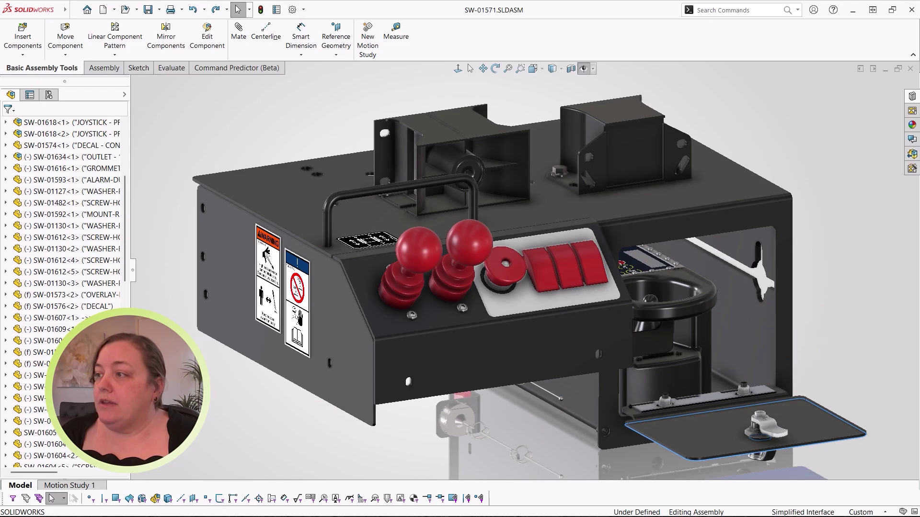
click(703, 338)
click(735, 268)
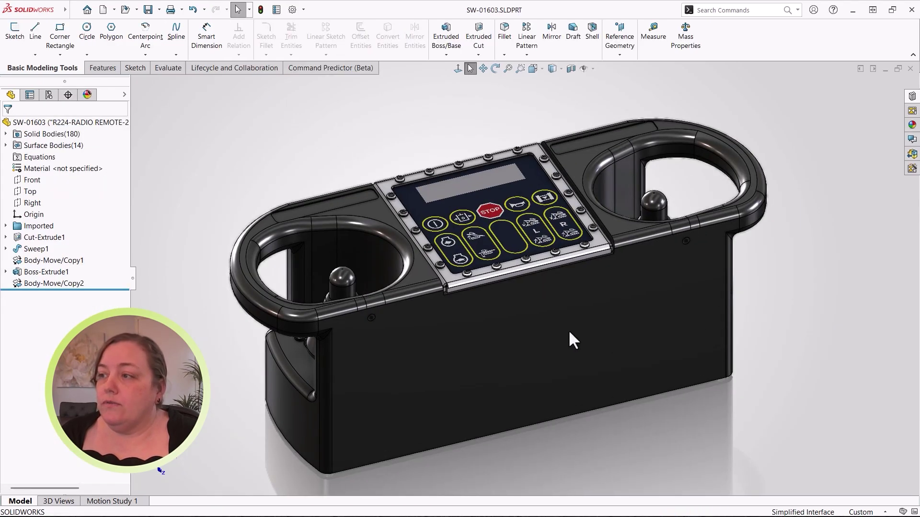
- Hide the remote's outer housing and pick magenta as the Sweep1 body's appearance
key(Tab)
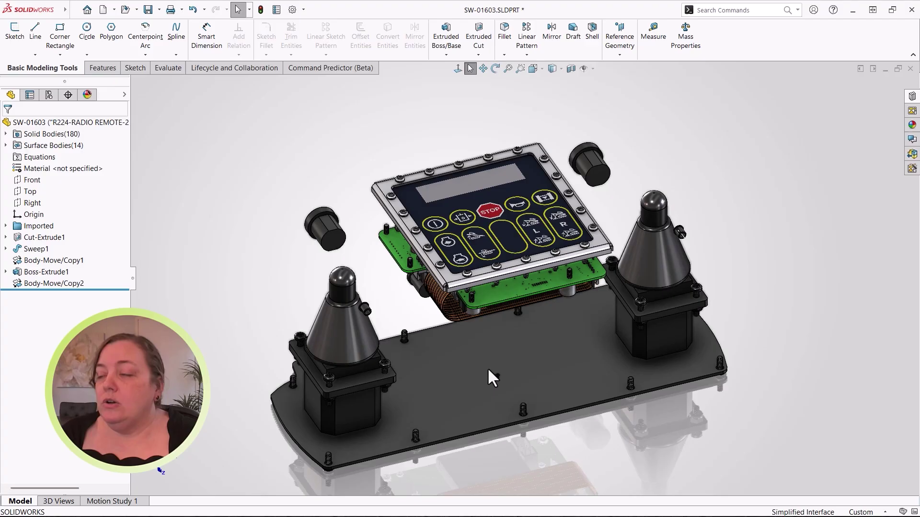
key(F5)
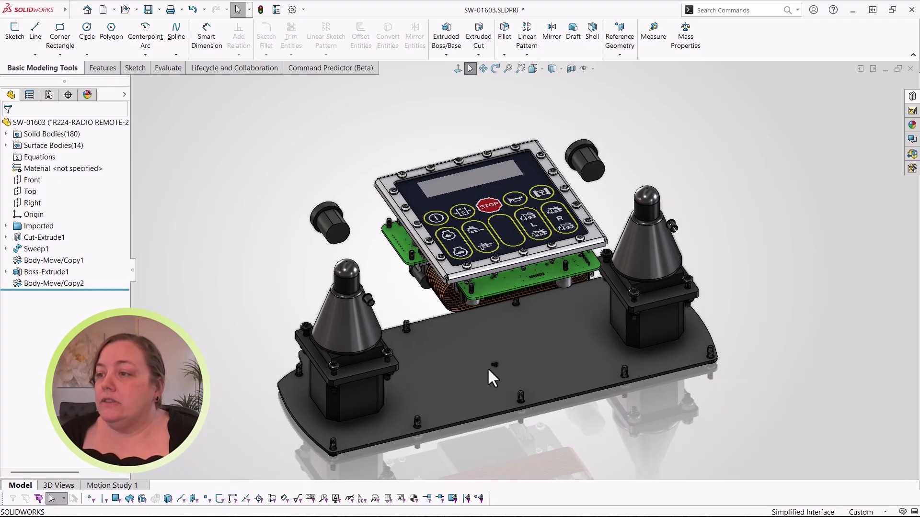
key(F6)
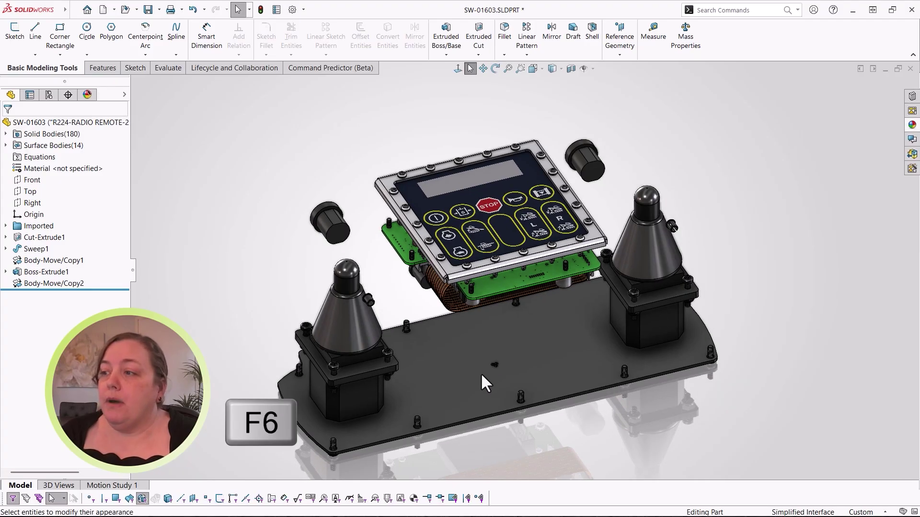
click(498, 300)
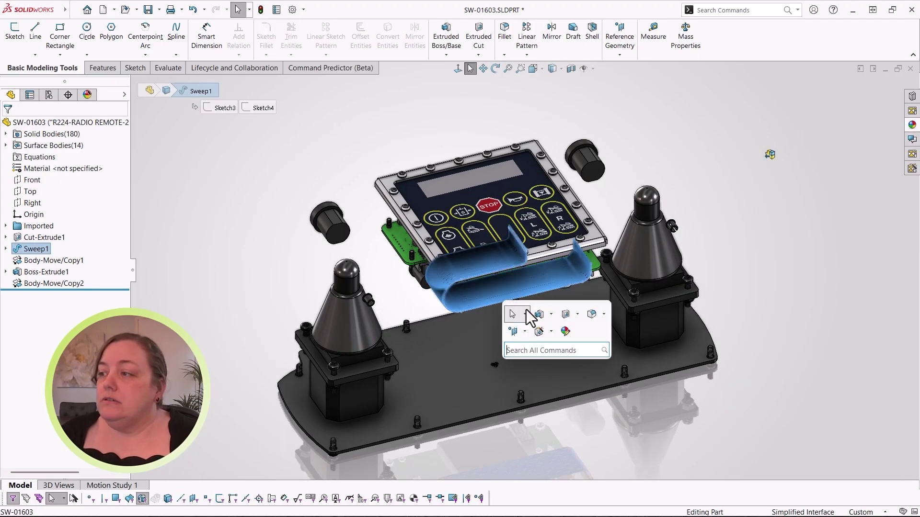
click(565, 330)
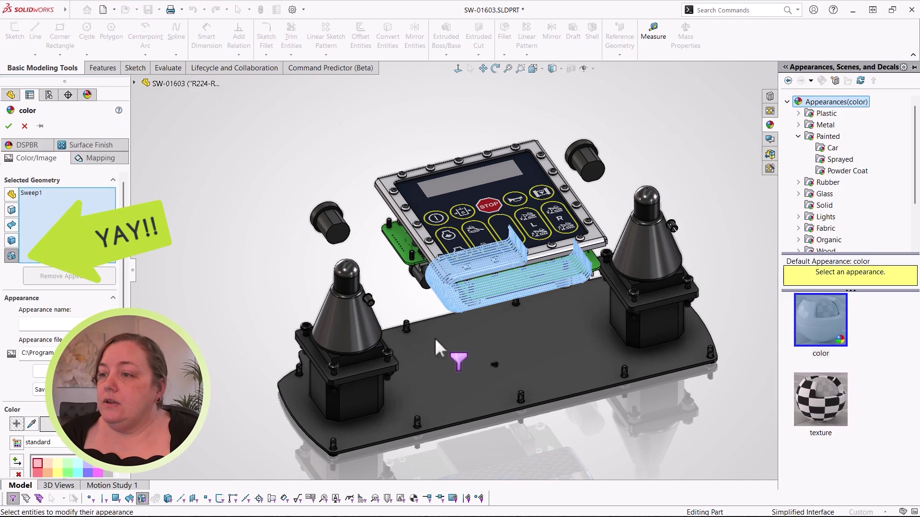
click(98, 473)
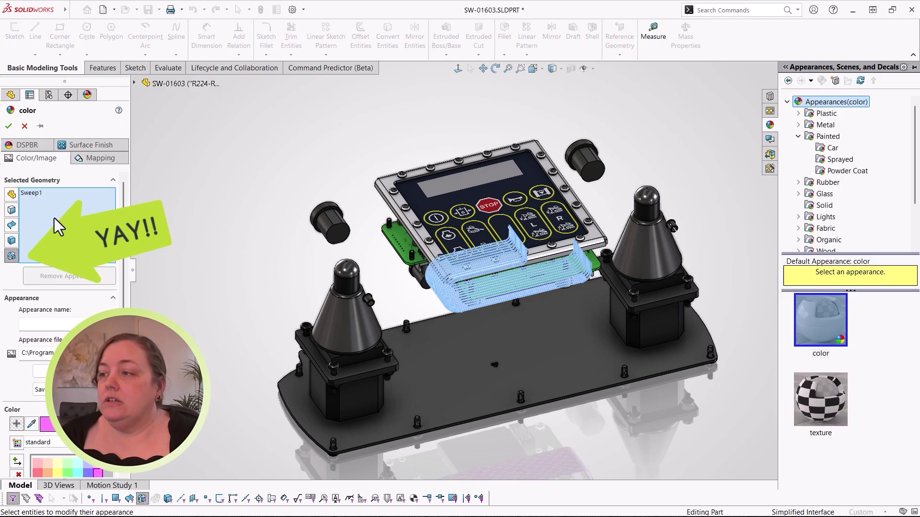
- Confirm the magenta colour and give Performance Evaluation the keyboard search term 'go'
click(8, 126)
click(303, 10)
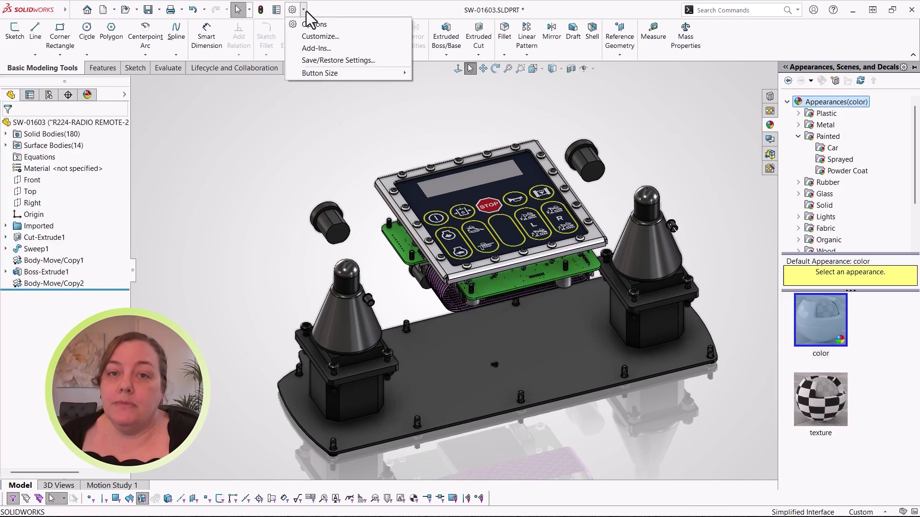
click(312, 35)
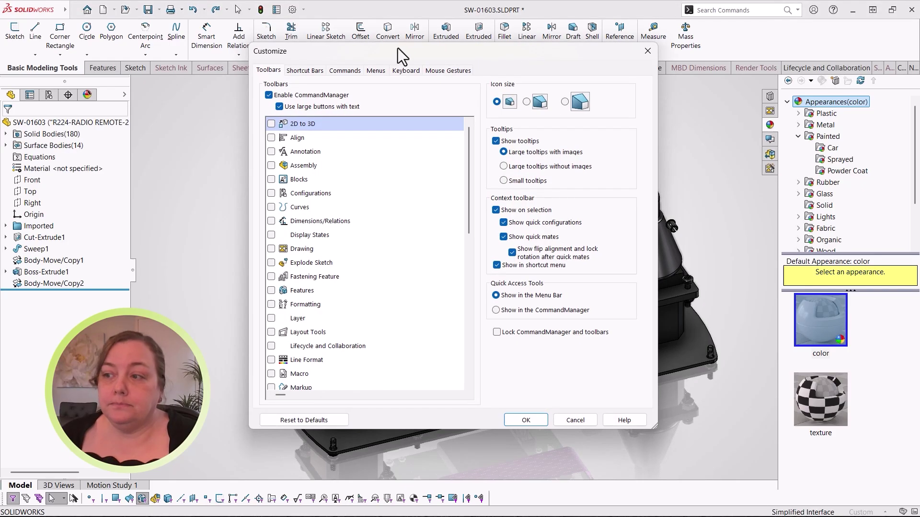
click(406, 70)
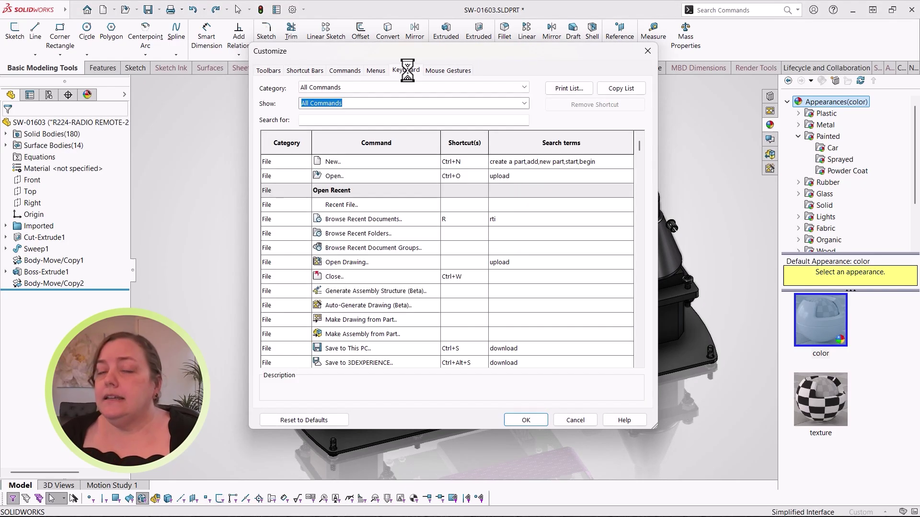
click(391, 121)
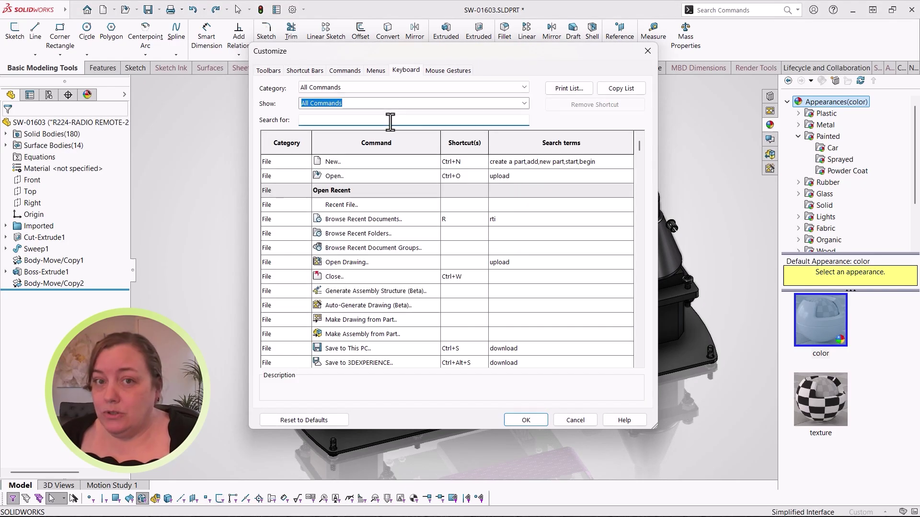
text(filter)
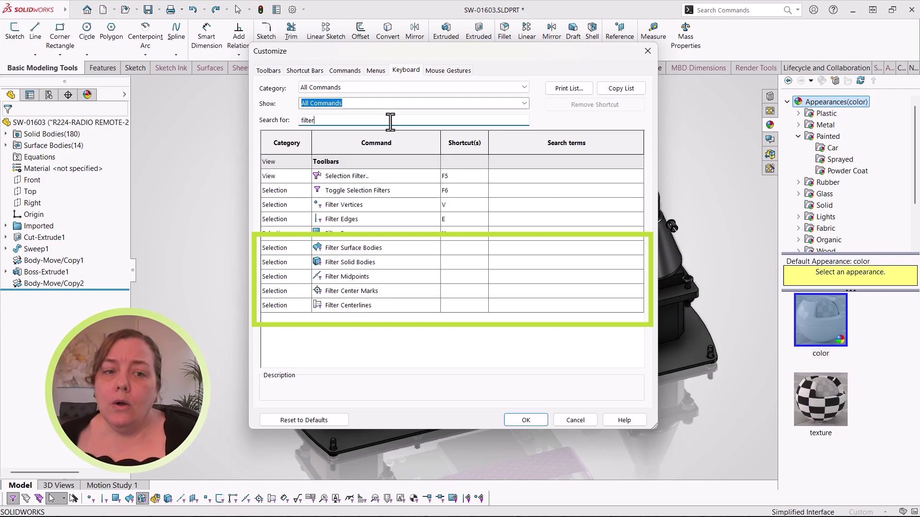
key(BackSpace)
key(BackSpace)
key(BackSpace)
key(BackSpace)
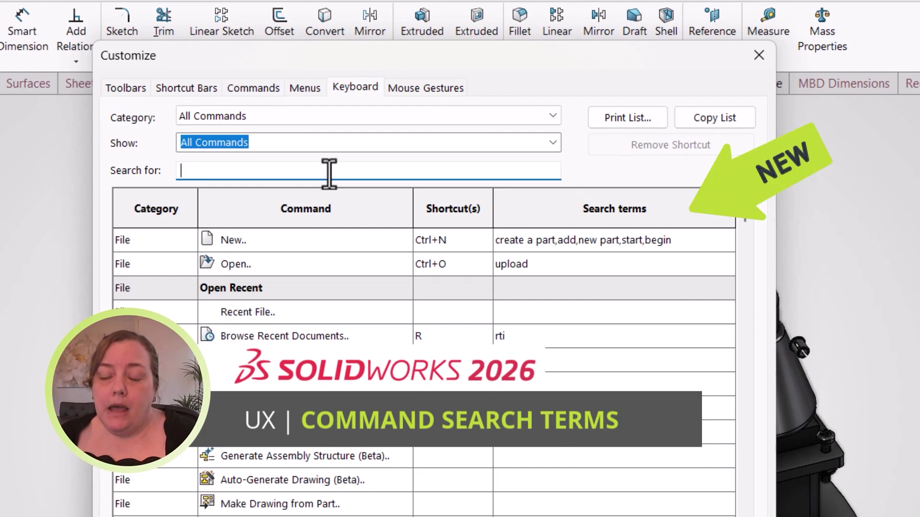
text(perfor)
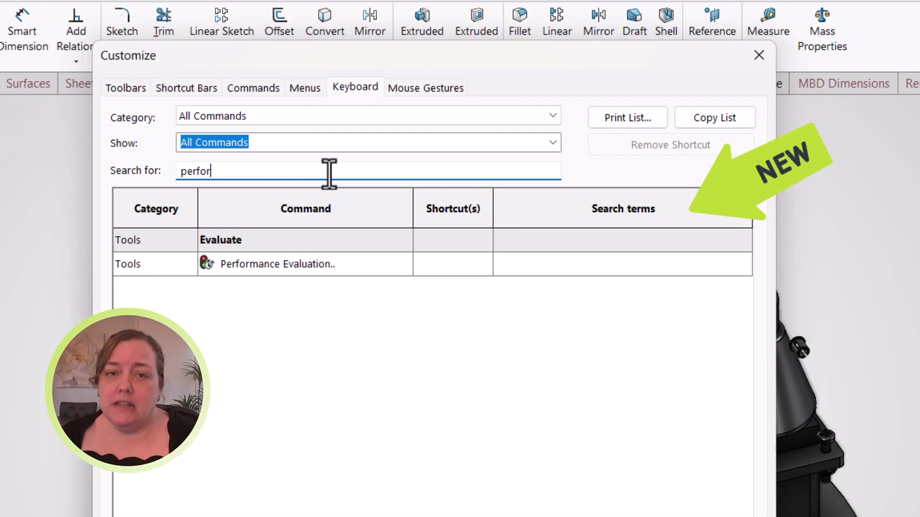
click(555, 270)
click(554, 270)
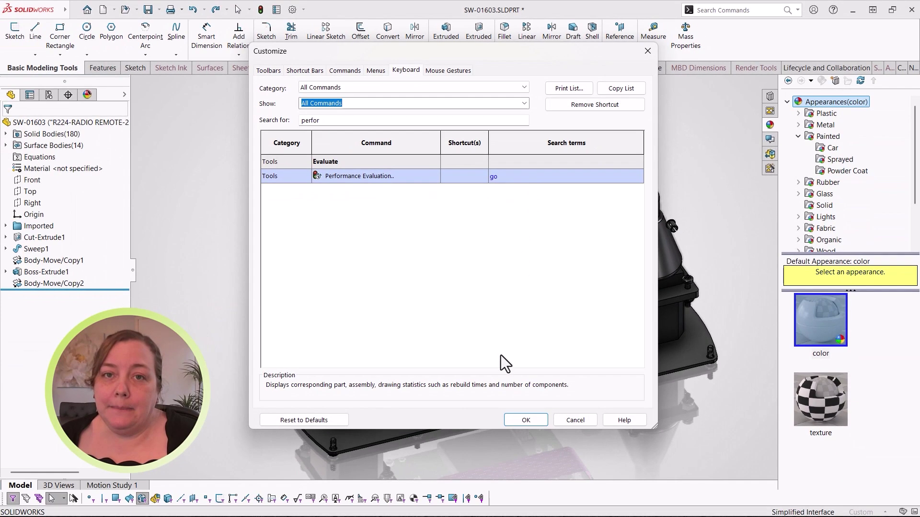
click(512, 421)
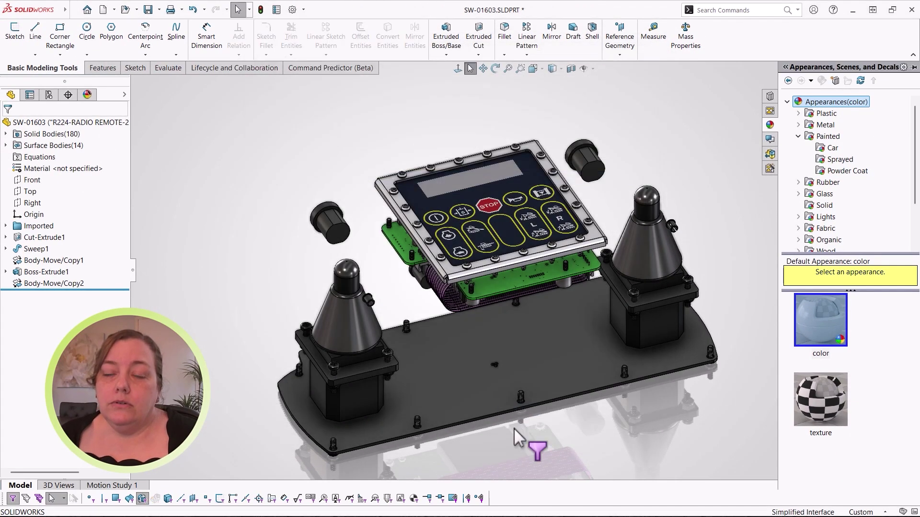
text(sgo)
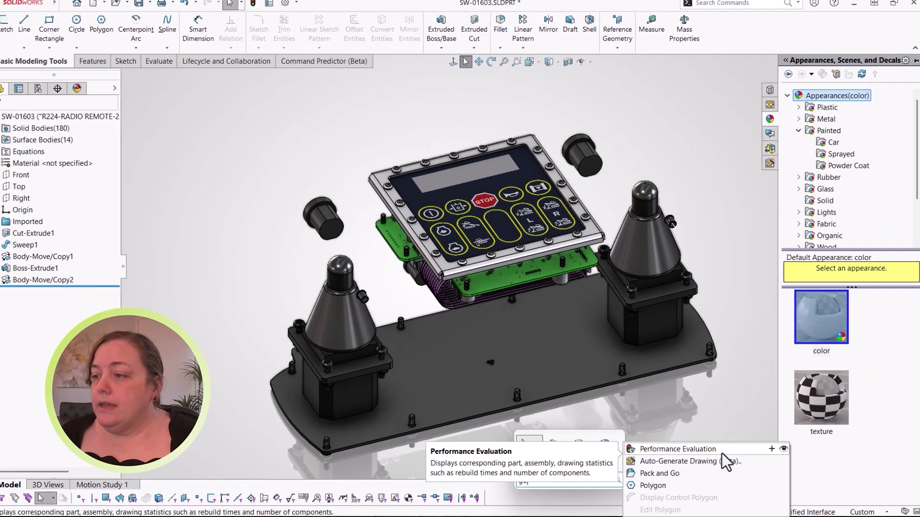
click(659, 375)
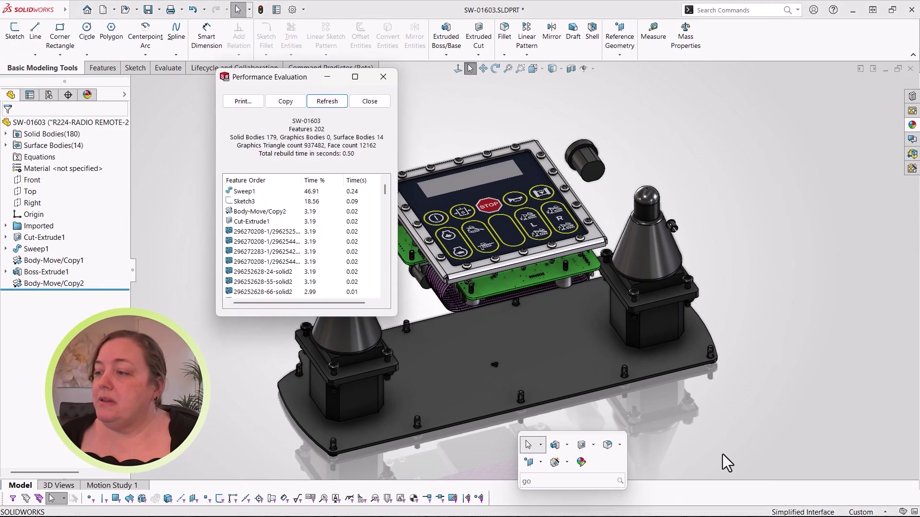
click(385, 100)
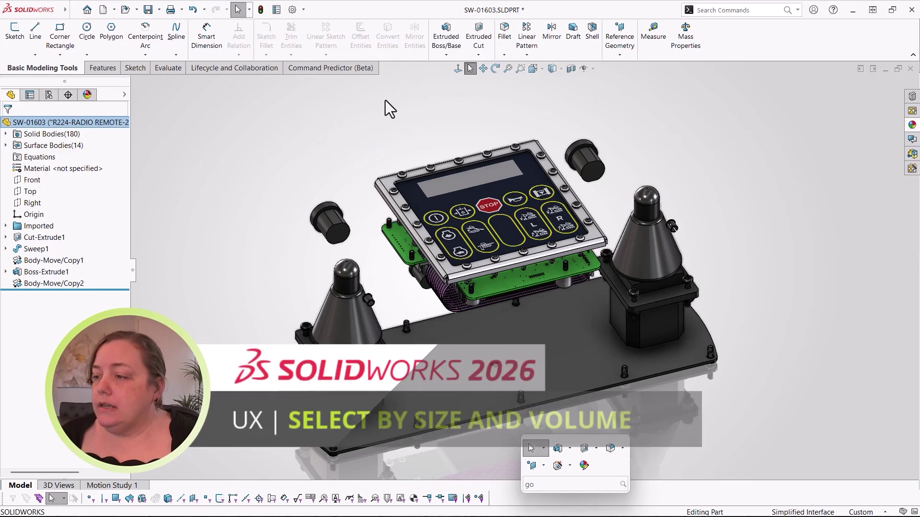
- Select bodies smaller than 5% of part size, with parent features, and suppress them
right_click(385, 100)
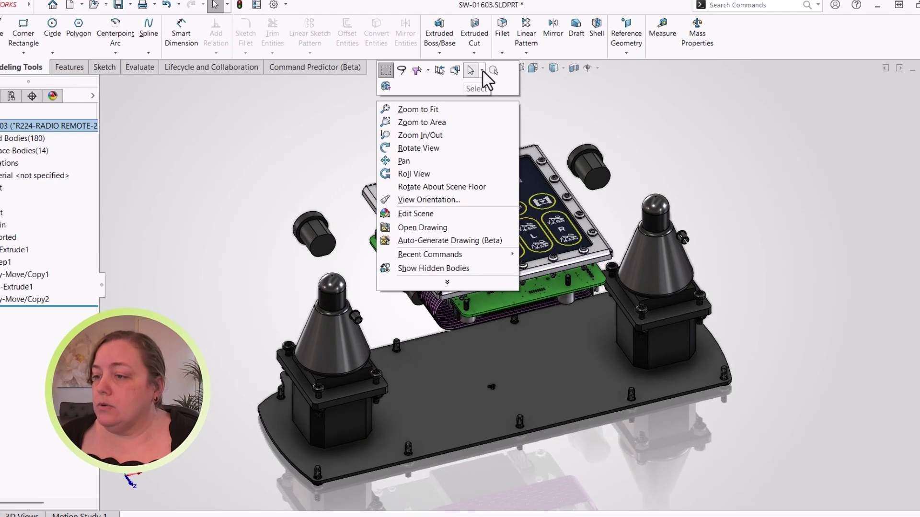
click(481, 71)
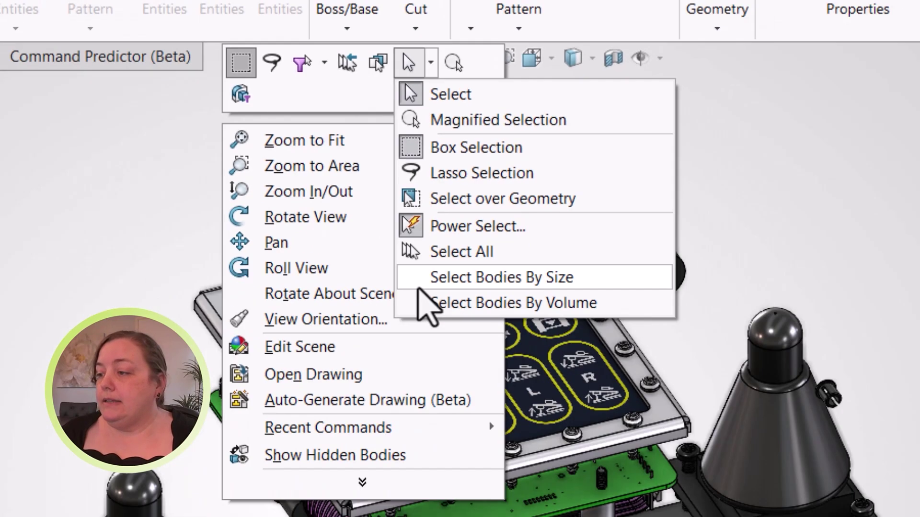
click(364, 421)
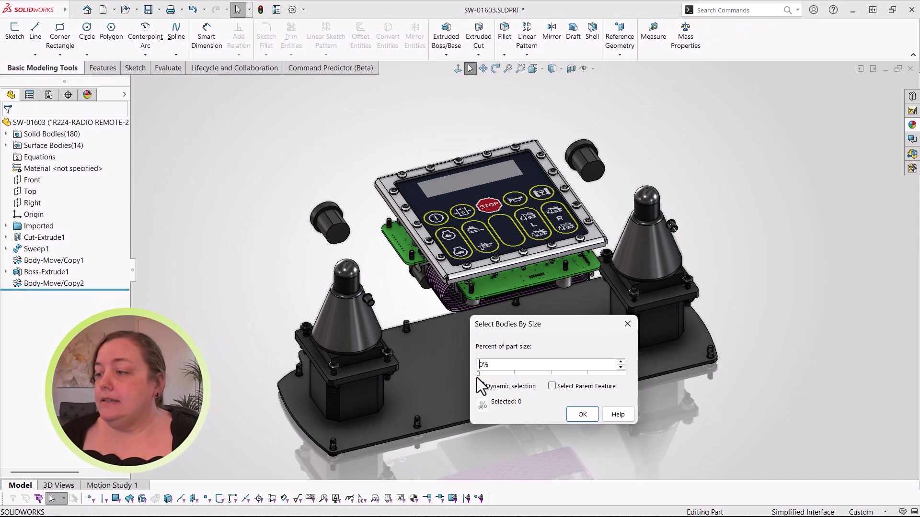
drag(484, 376, 485, 376)
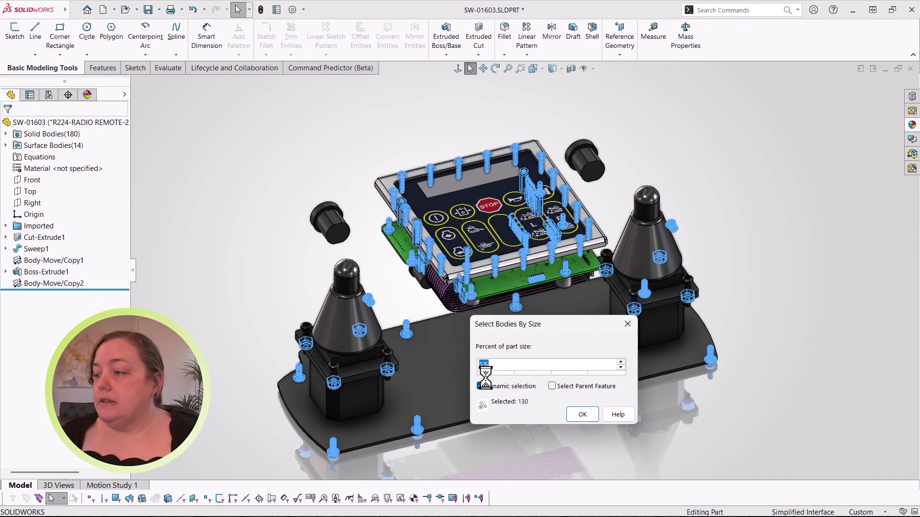
click(552, 386)
click(580, 414)
right_click(586, 332)
key(Escape)
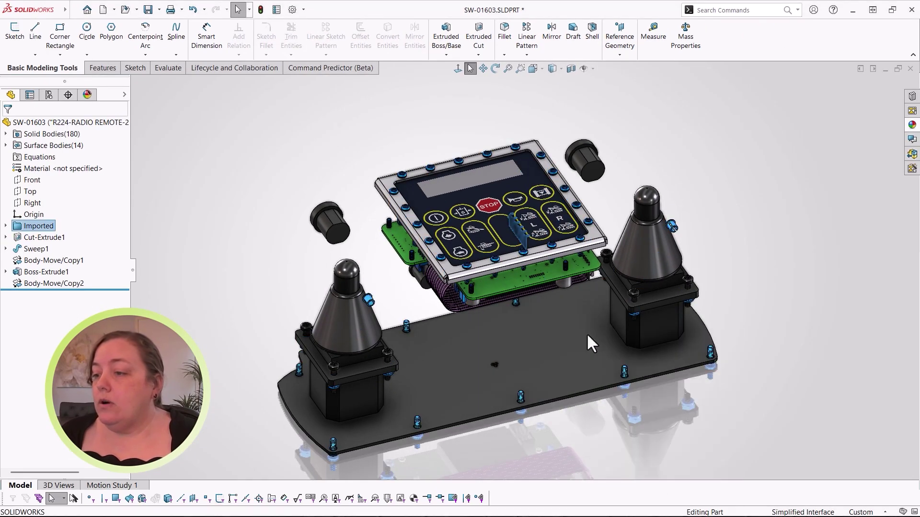
key(ctrl+1)
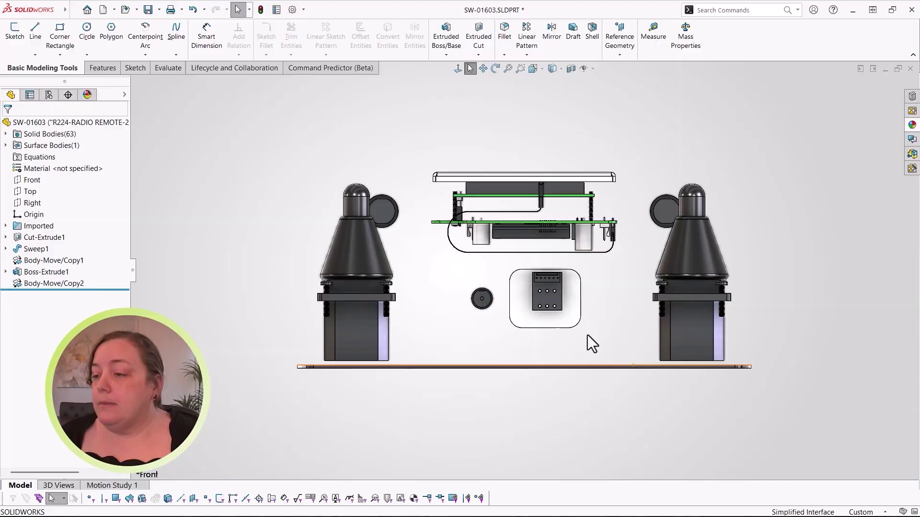
- Suppress the bodies inside a selection volume, show the housing again and return to SW-01571
right_click(299, 235)
click(385, 206)
click(394, 317)
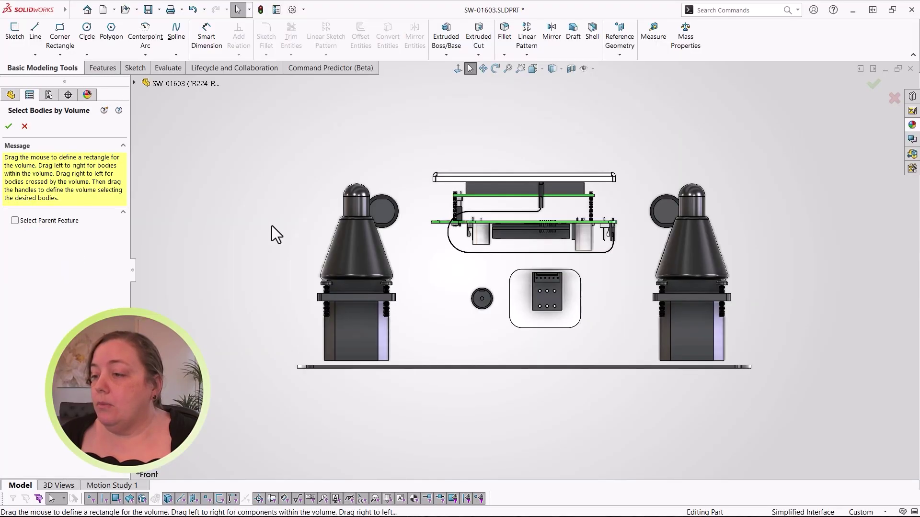
drag(760, 363, 760, 363)
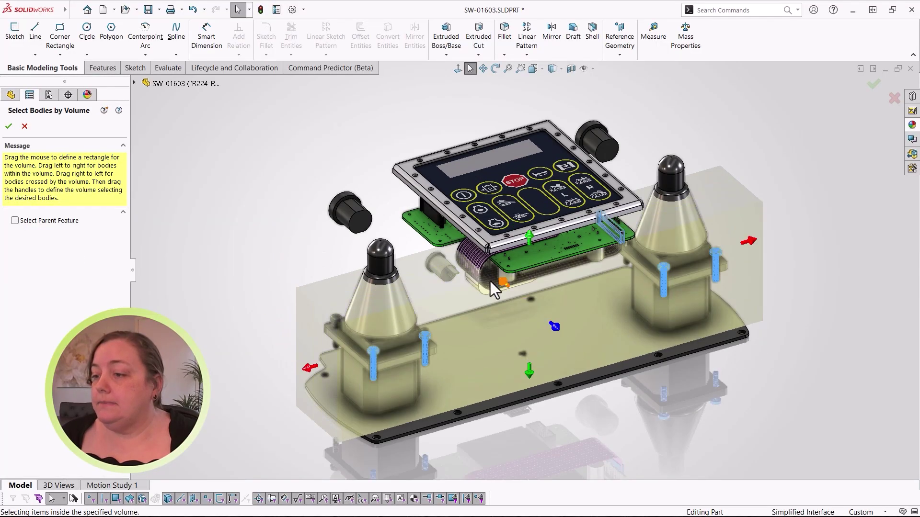
right_click(231, 222)
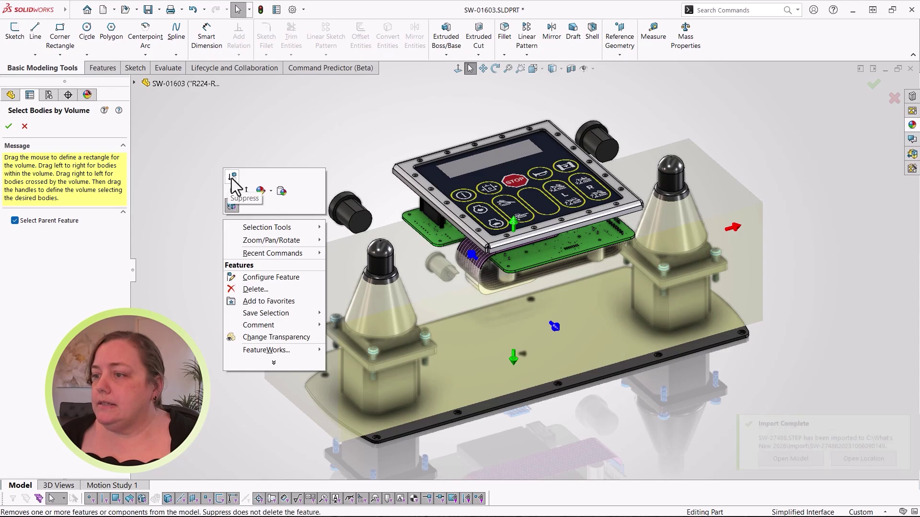
click(232, 178)
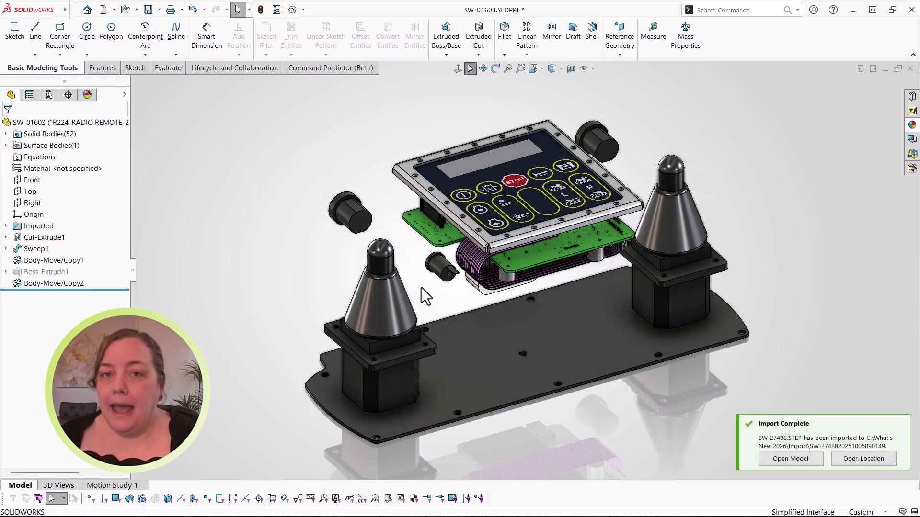
key(shift+Tab)
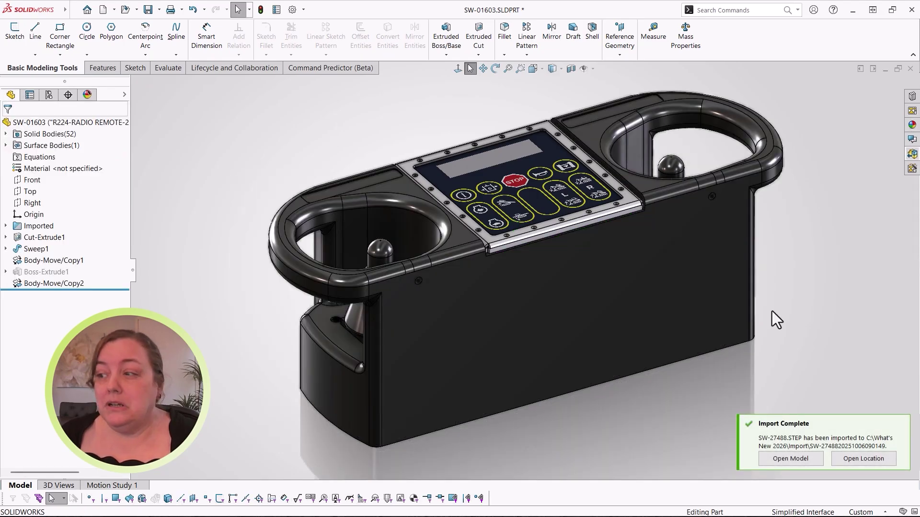
key(ctrl+Tab)
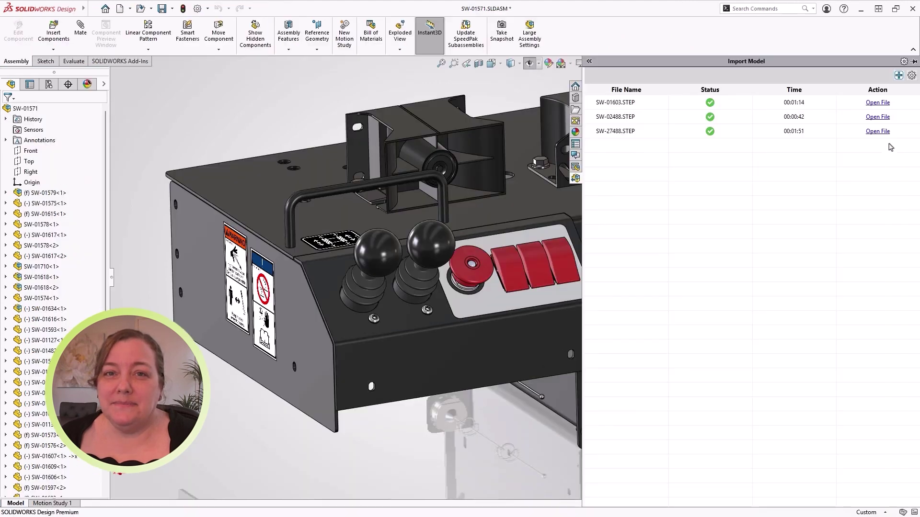
- Open the background-imported SW-27488.STEP as the SW-27488.SLDASM drill rig assembly
click(887, 132)
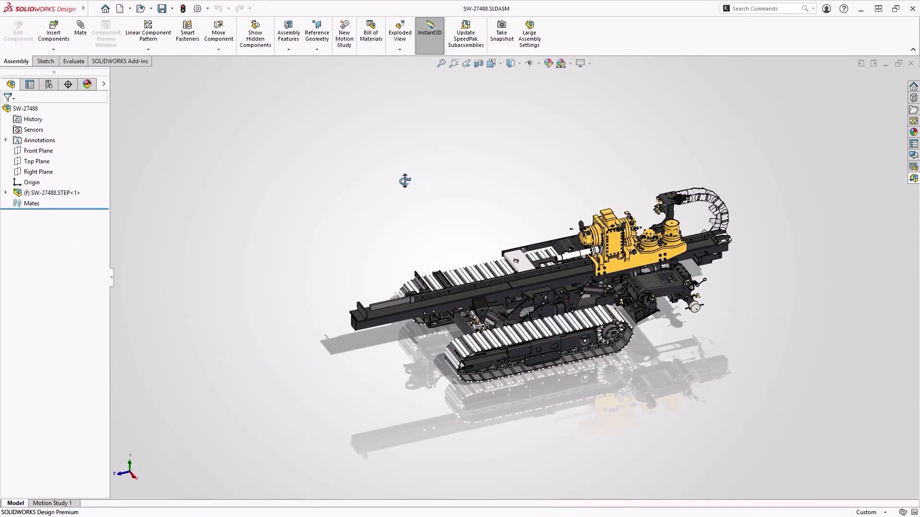